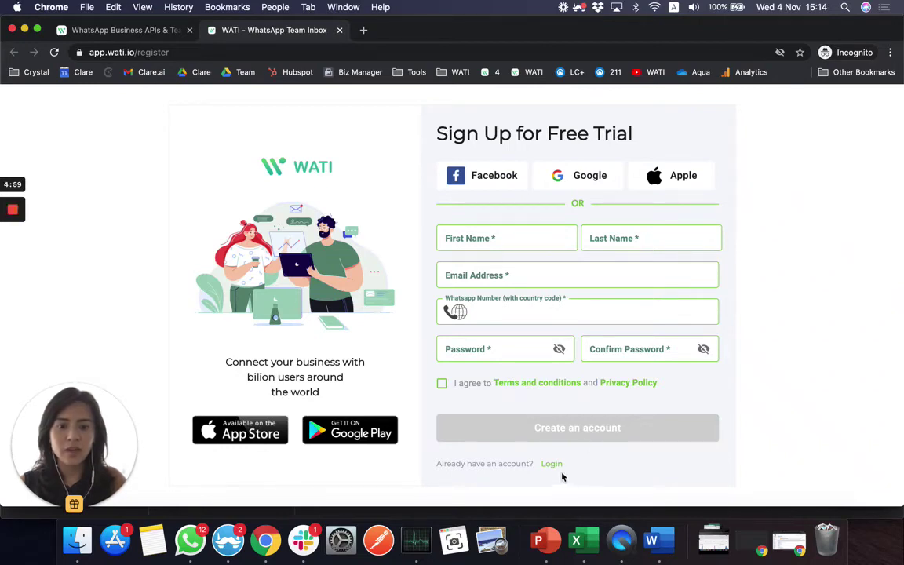
Step: Log into the WATI trial account with the autofilled email and the password
click(554, 465)
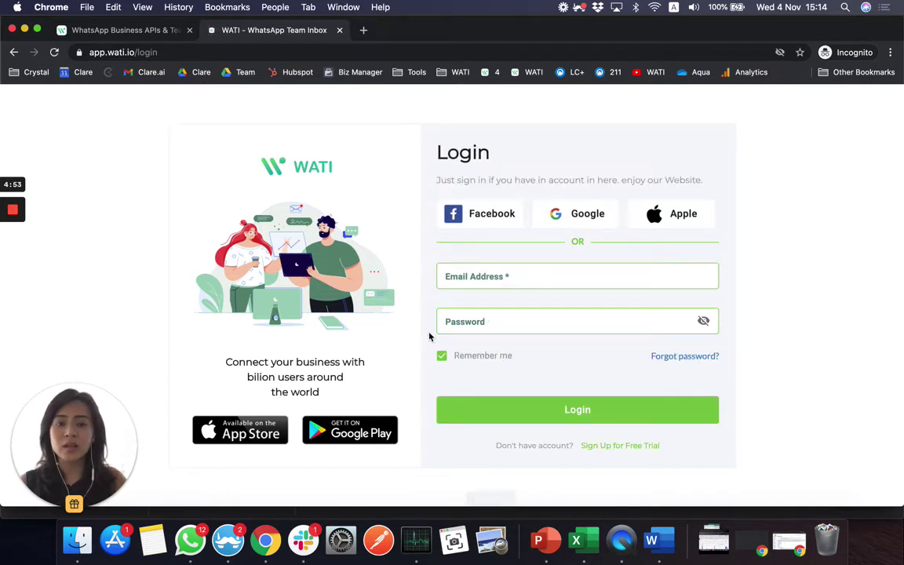
click(483, 282)
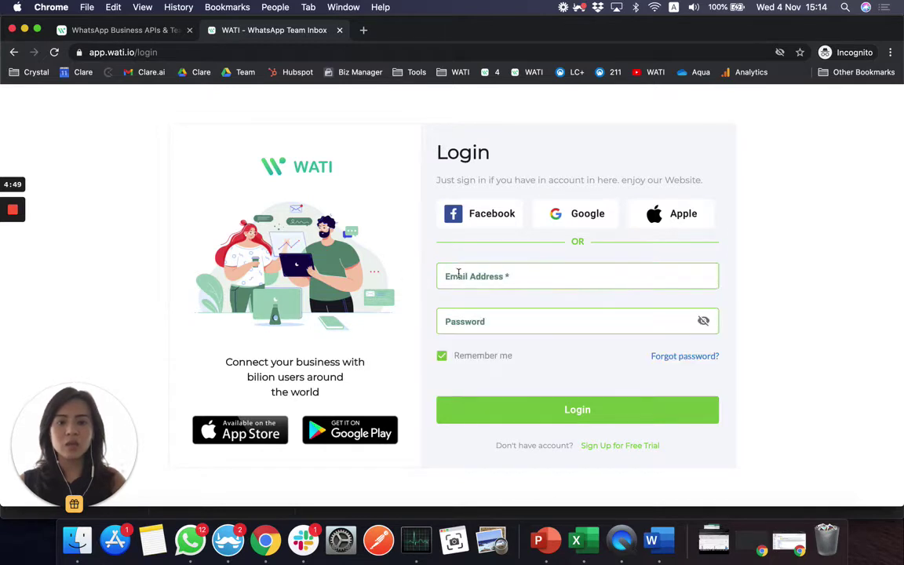
click(458, 274)
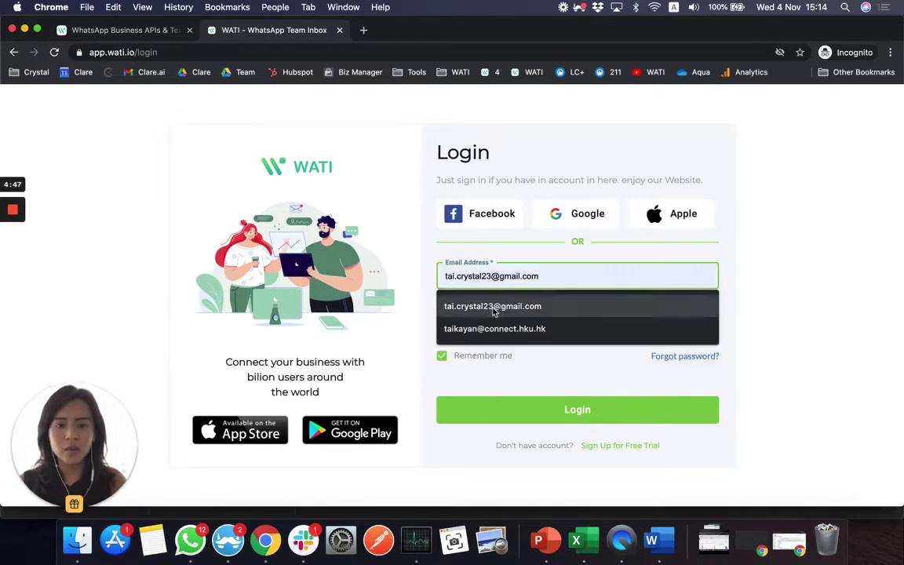
click(492, 306)
text(c)
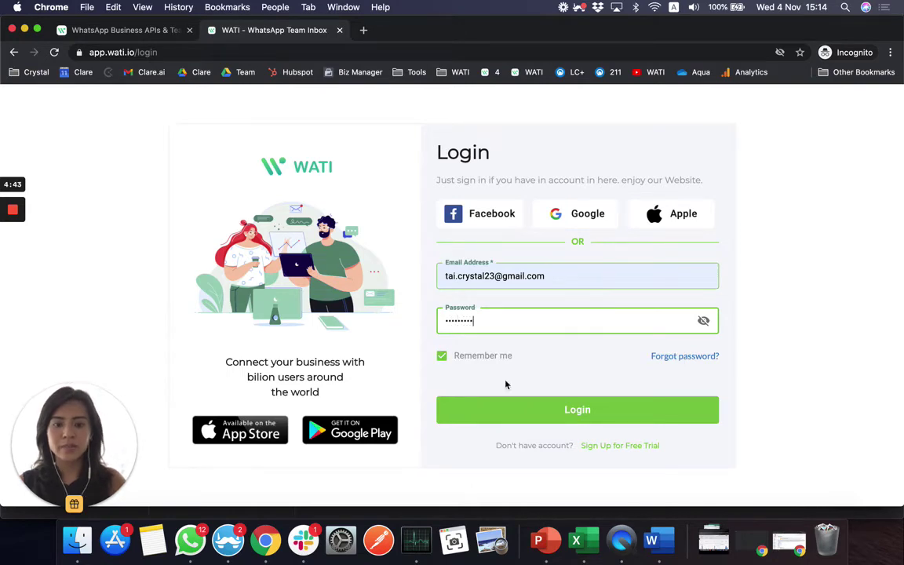
click(528, 416)
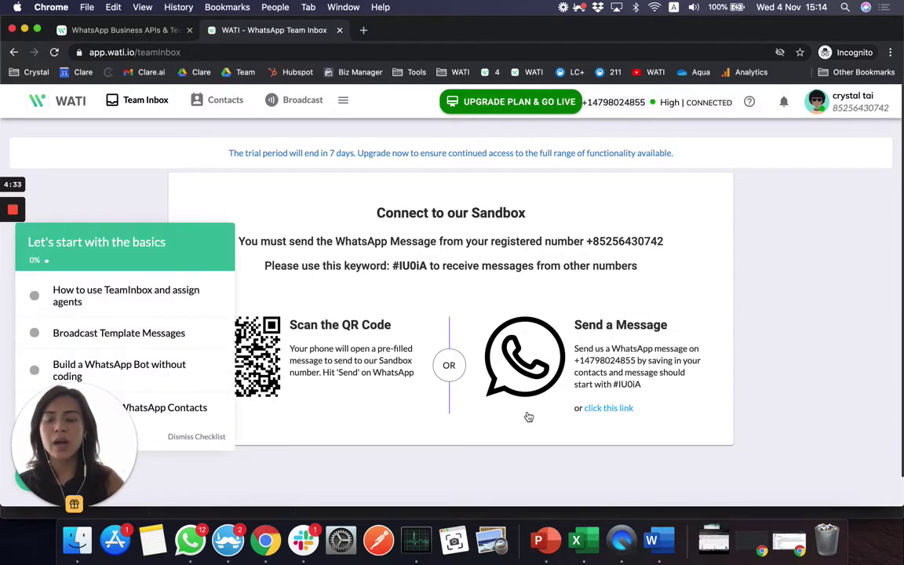
click(358, 427)
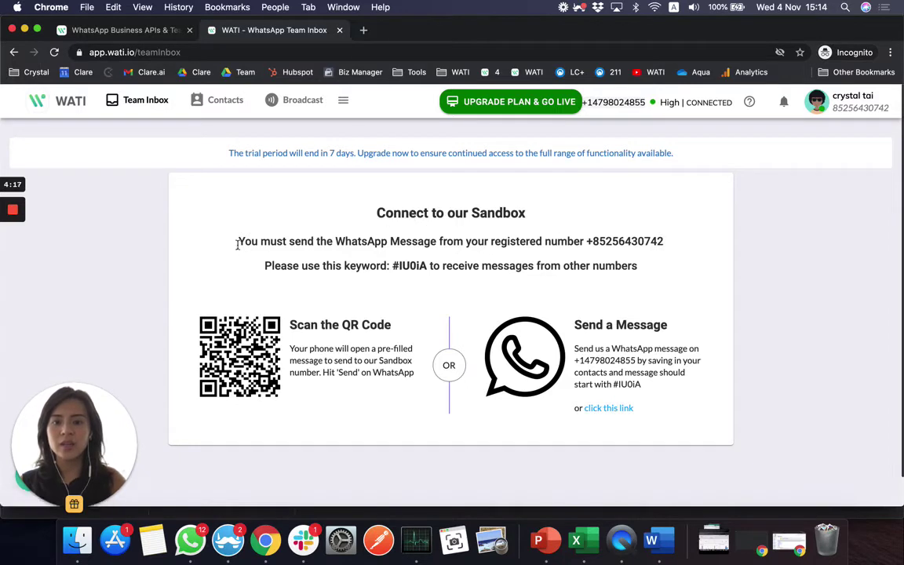
drag(241, 240, 680, 249)
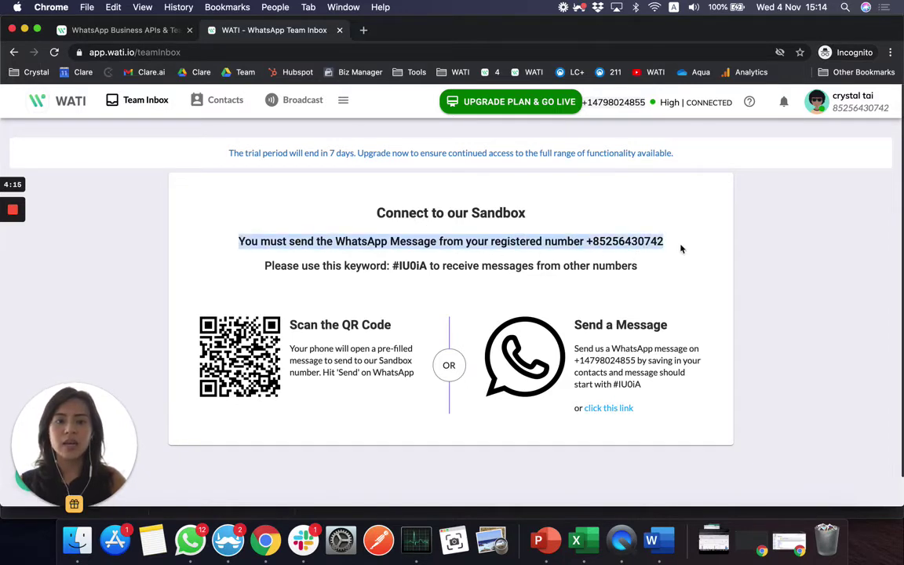
click(680, 248)
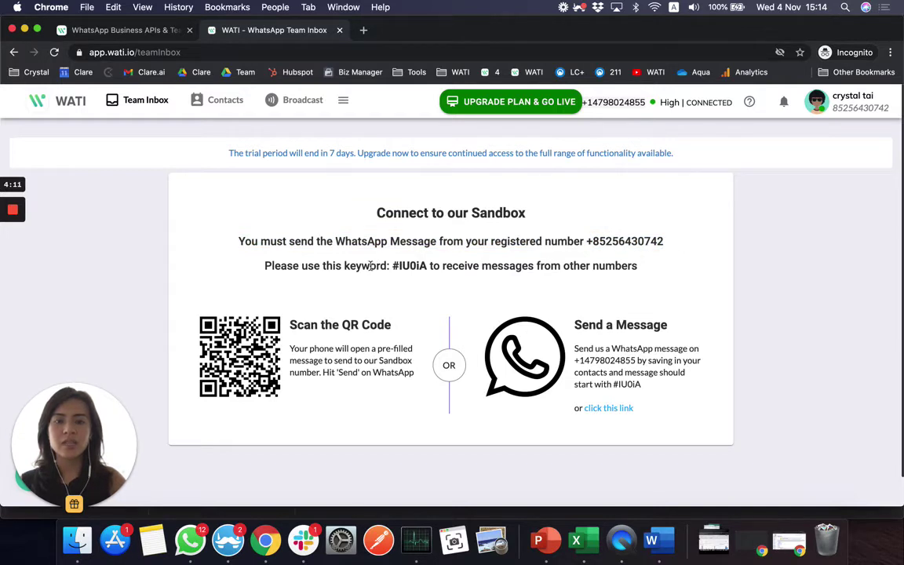
drag(265, 265, 666, 269)
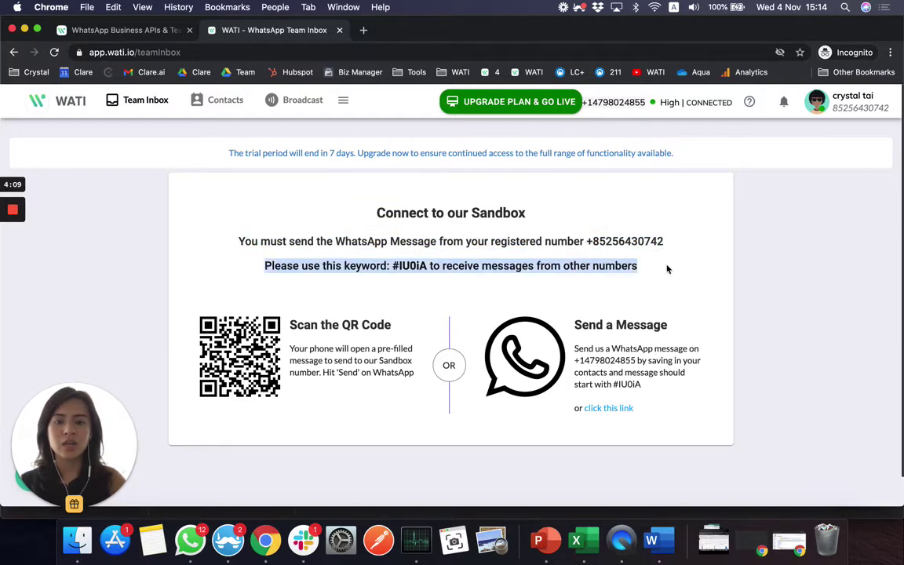
click(665, 267)
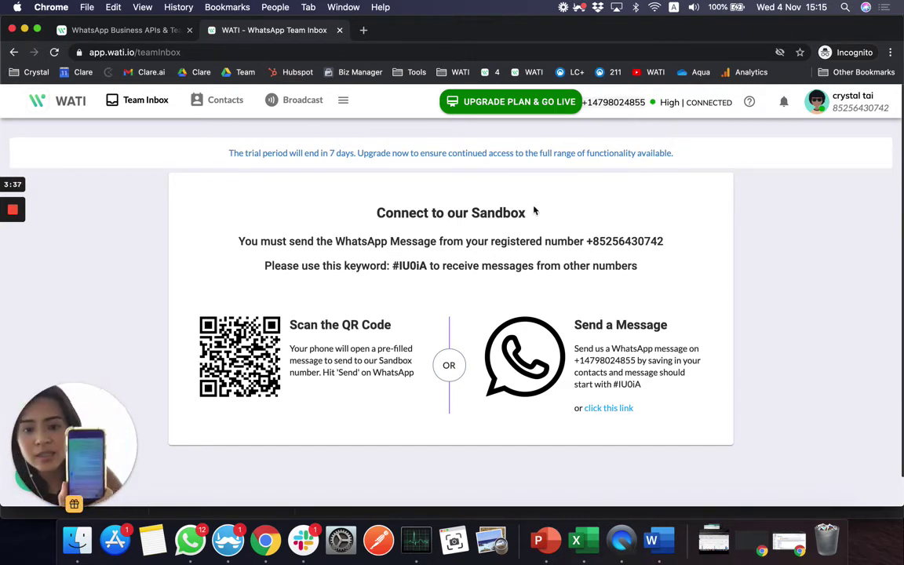
drag(391, 265, 437, 267)
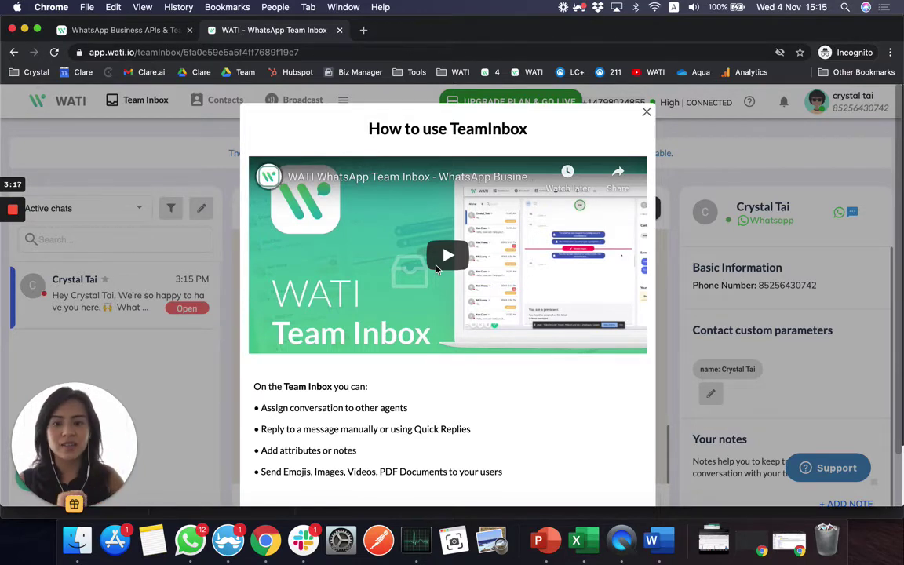
Step: Close the 'How to use TeamInbox' tutorial and cancel the Filter Conversations dialog
click(646, 114)
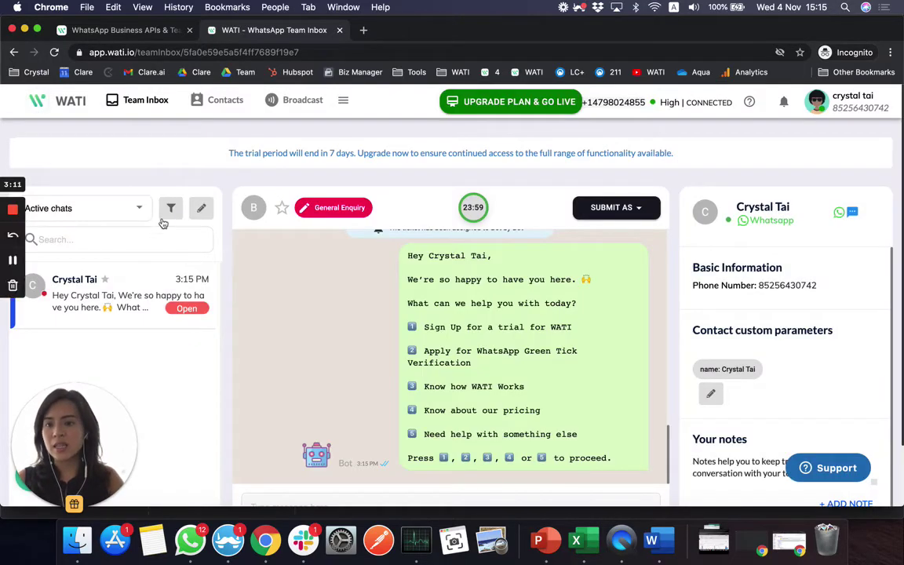
click(170, 208)
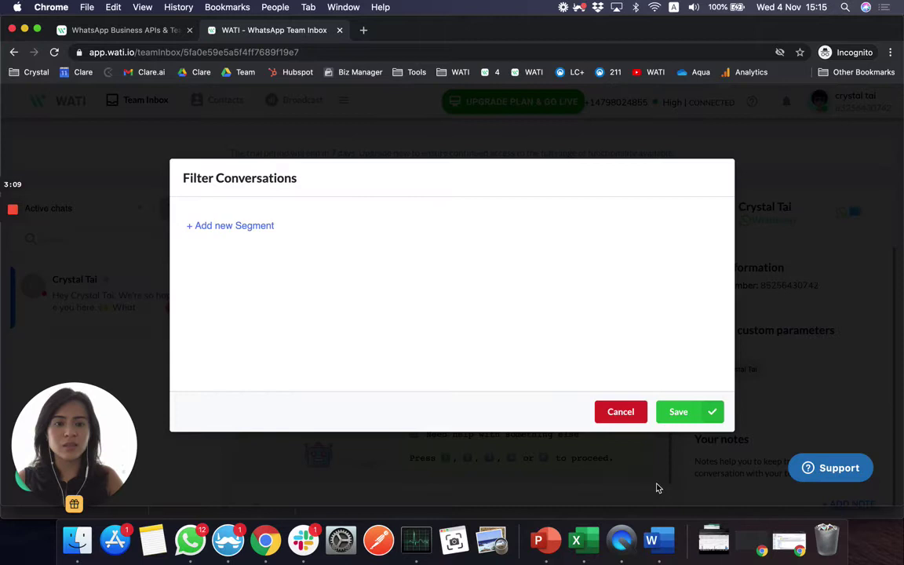
click(619, 413)
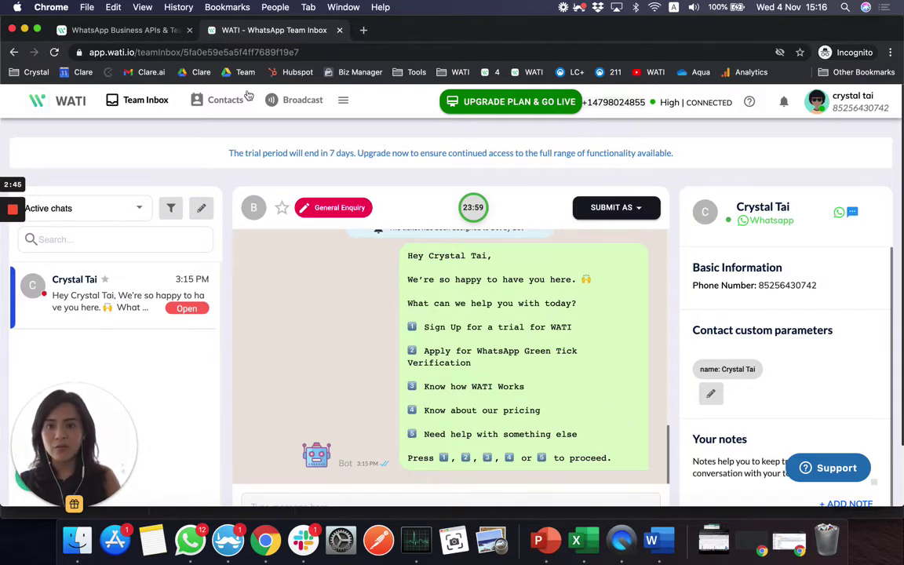
Step: Visit the Contacts list, then go to Broadcast and dismiss the send-template tip
click(223, 101)
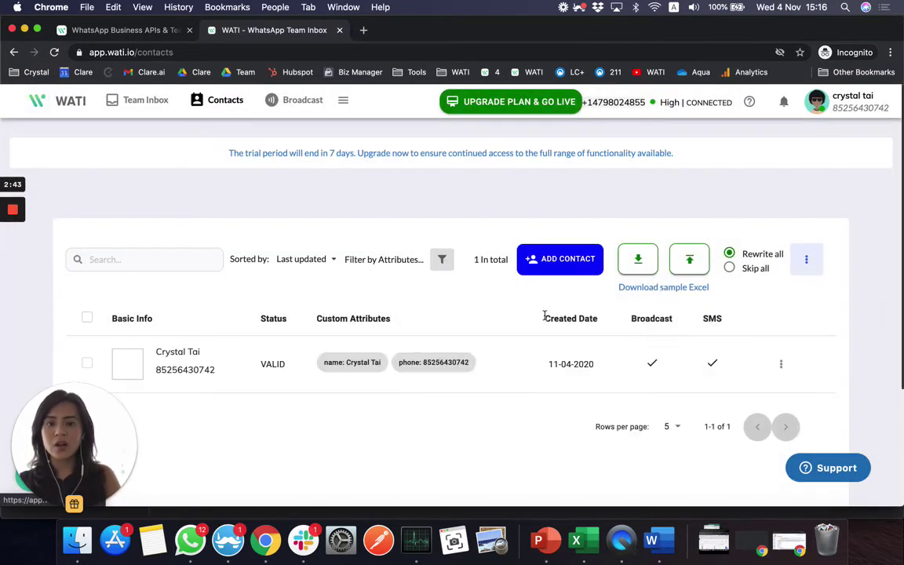
click(301, 100)
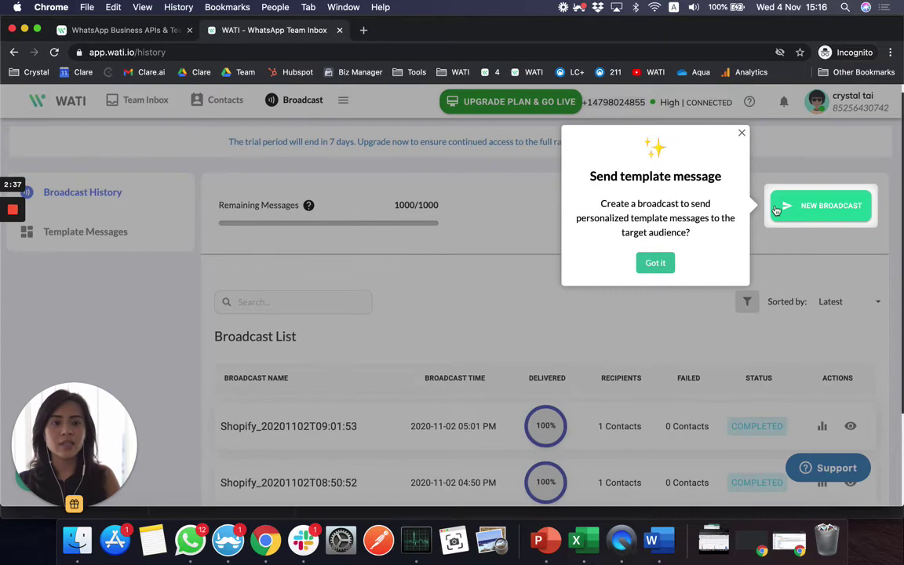
click(369, 235)
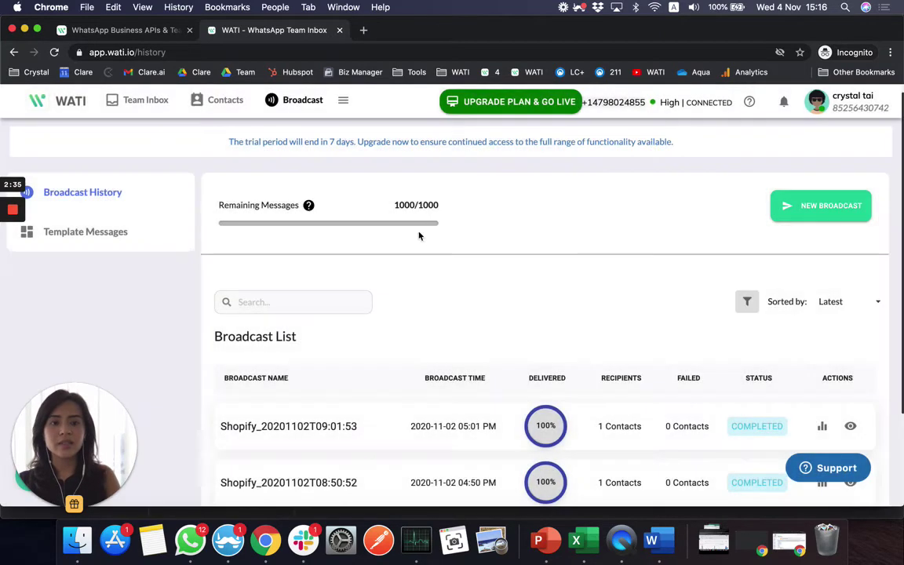
Step: Browse the approved Template Messages, then return to the Broadcast History list
click(69, 242)
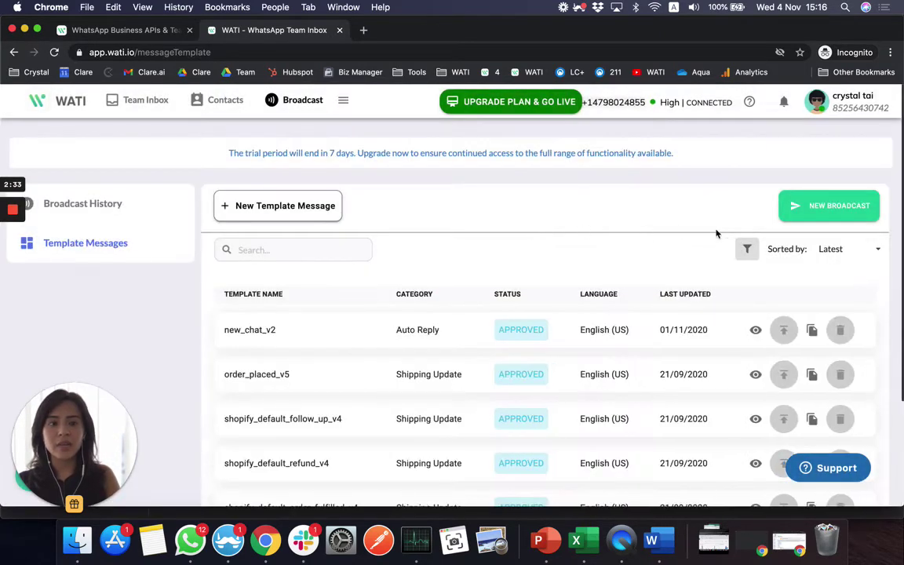
scroll(304, 317, down, 3)
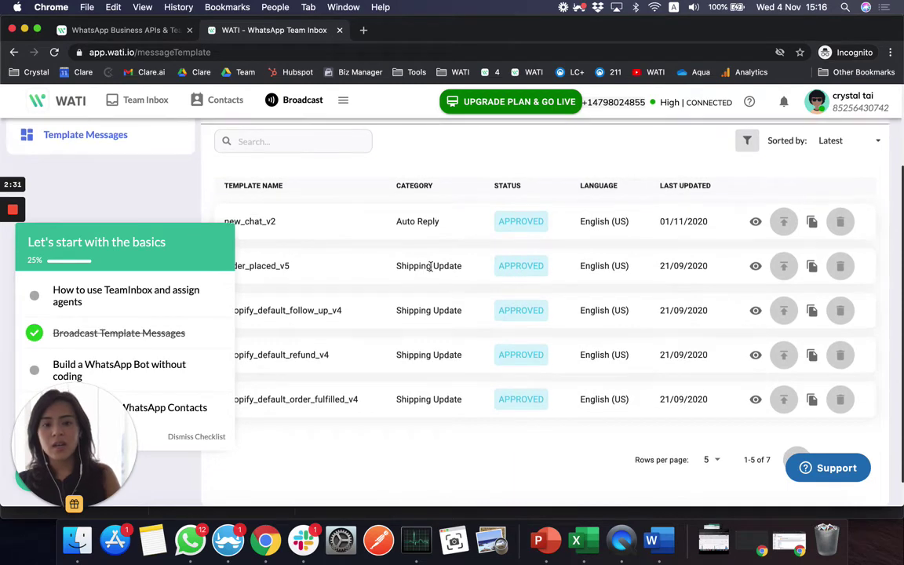
scroll(118, 181, up, 2)
click(95, 155)
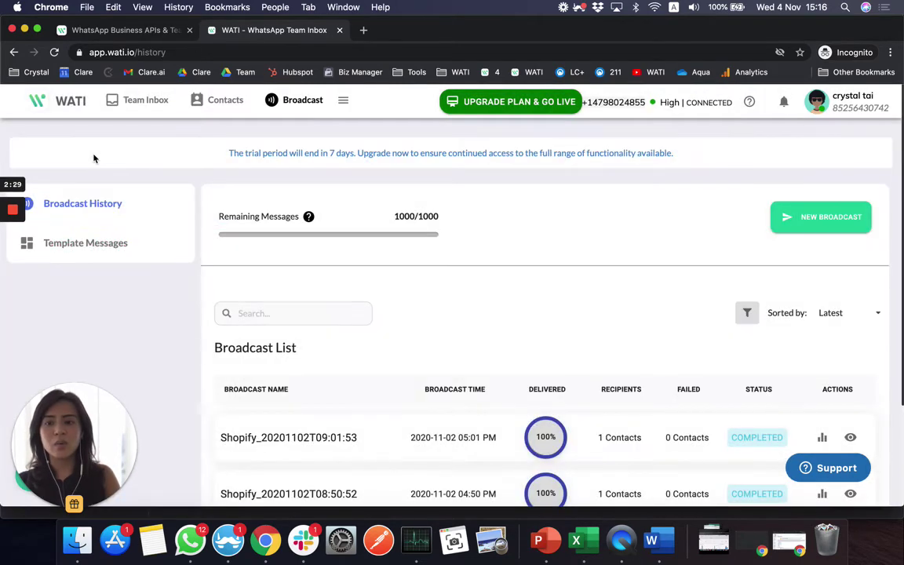
scroll(390, 301, down, 2)
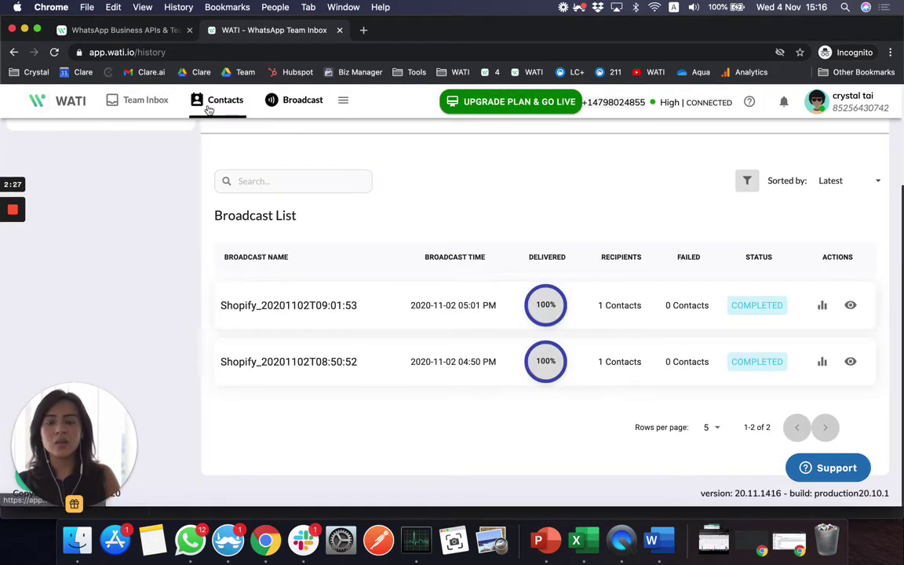
scroll(344, 221, up, 2)
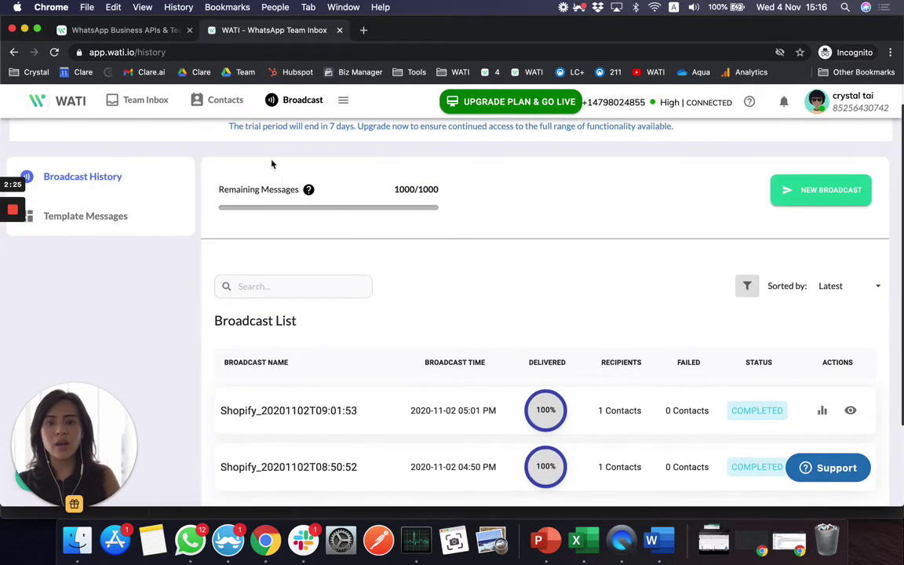
click(799, 191)
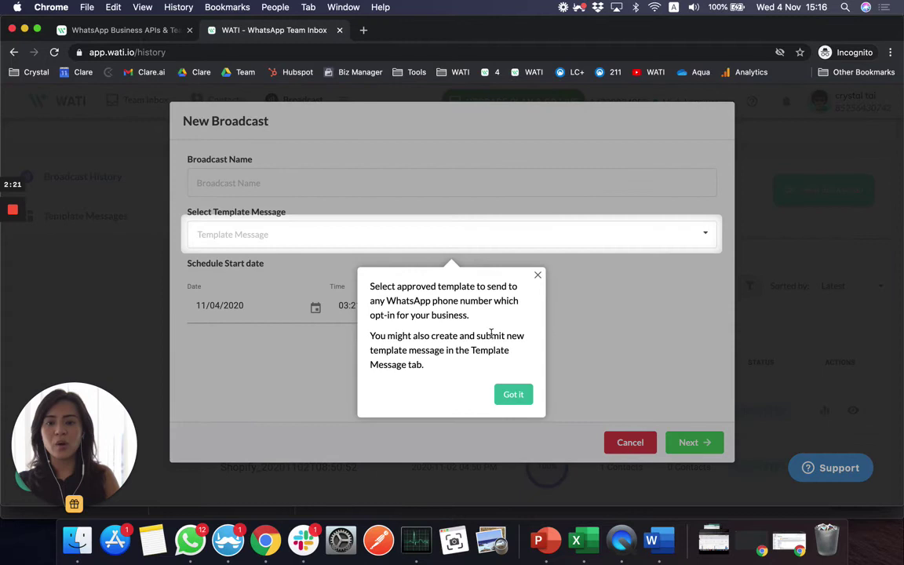
click(512, 393)
click(326, 181)
text(123)
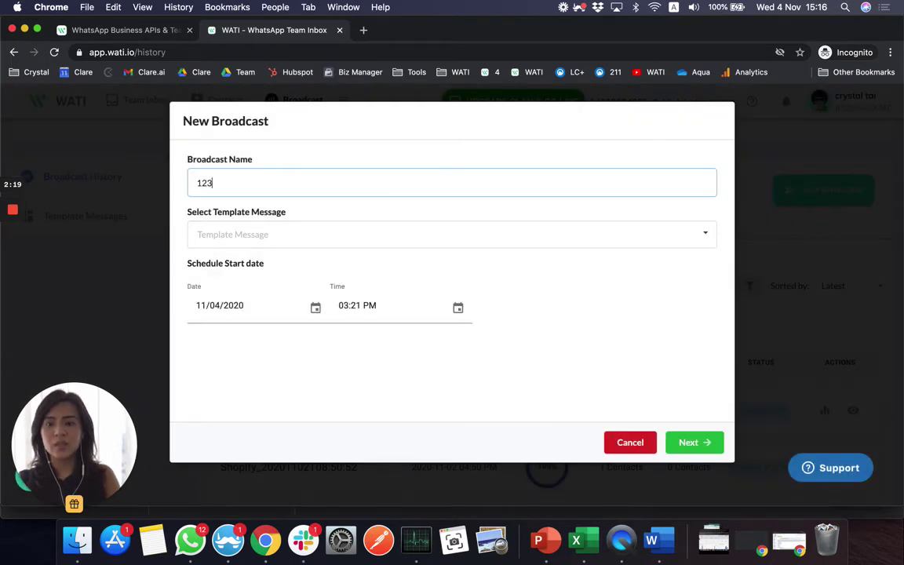
click(317, 235)
scroll(321, 305, down, 1)
scroll(314, 301, up, 1)
click(286, 265)
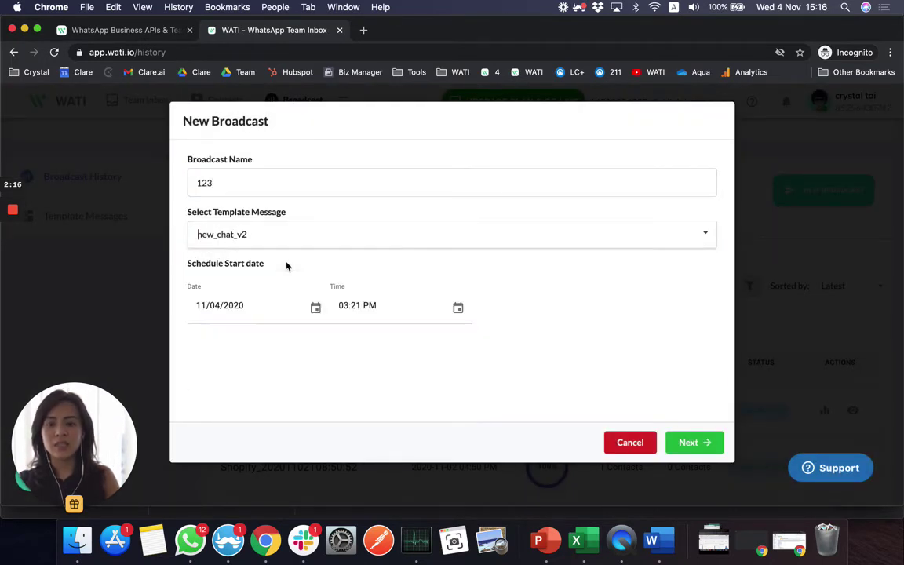
click(687, 442)
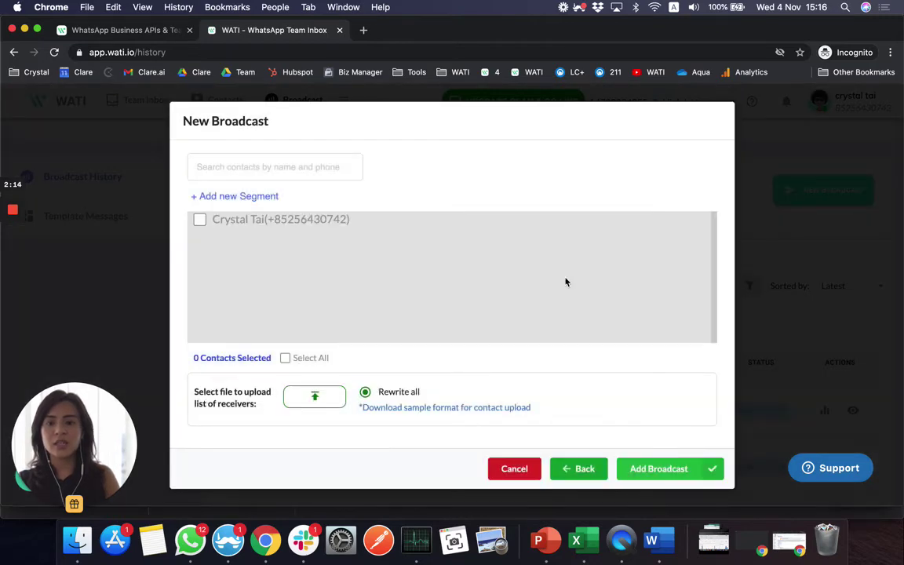
click(200, 220)
click(515, 476)
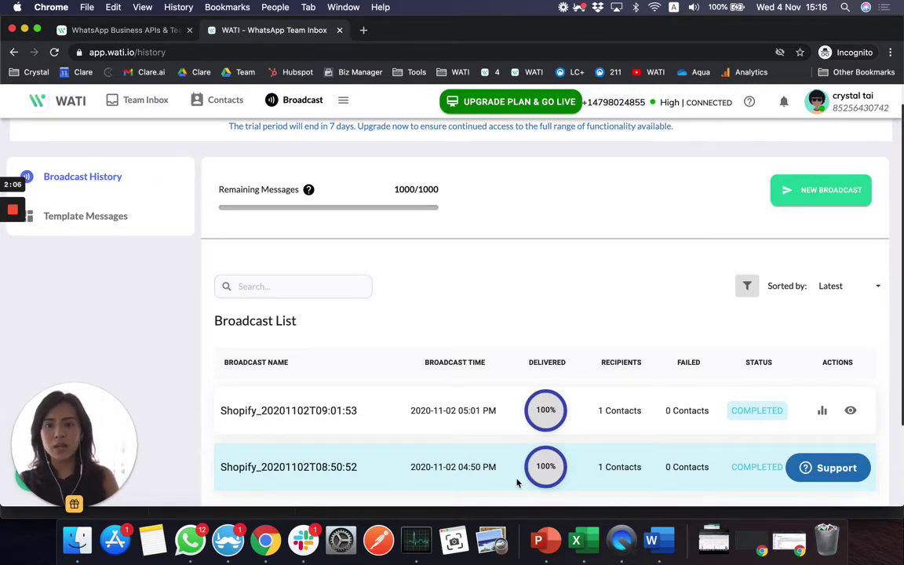
Step: Go to API Docs from the extra navigation menu and scroll to the endpoint list
click(342, 101)
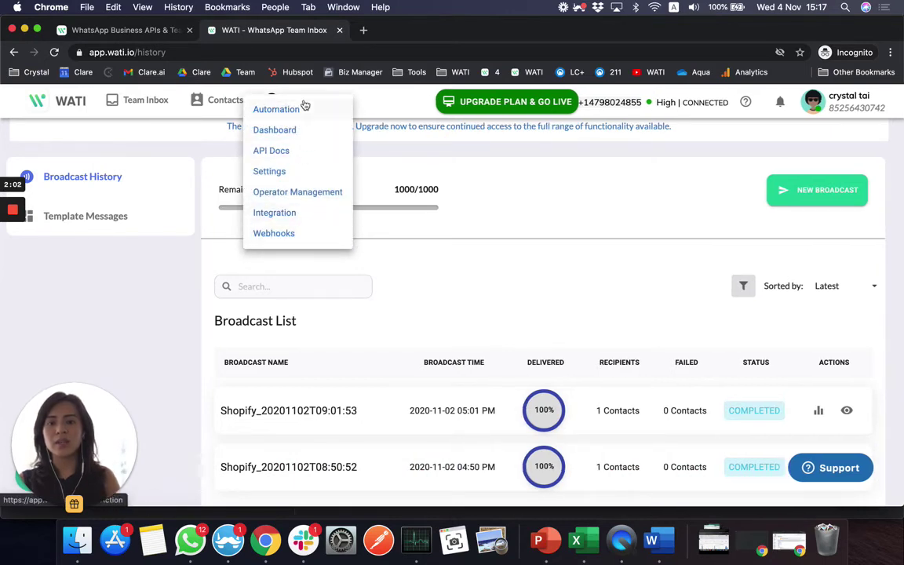
click(302, 149)
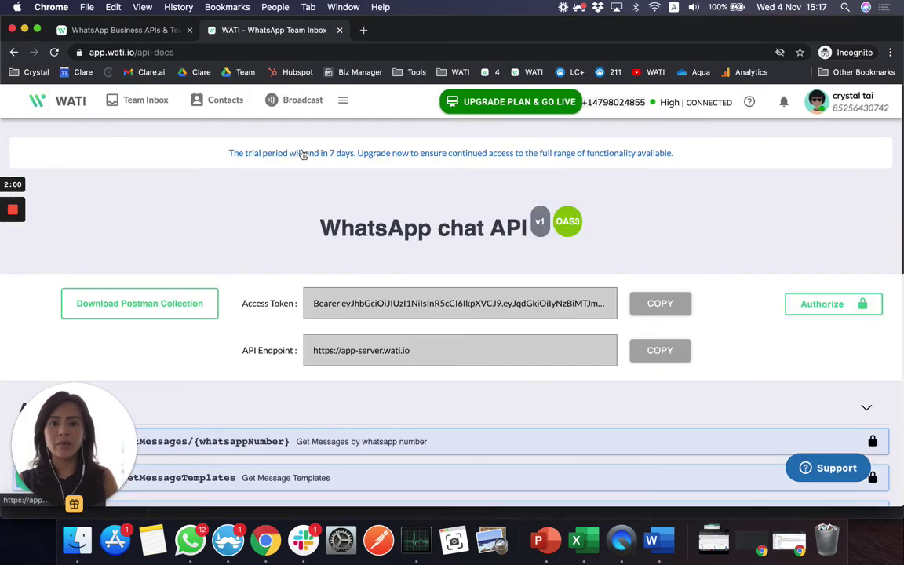
scroll(410, 337, down, 5)
scroll(409, 337, down, 2)
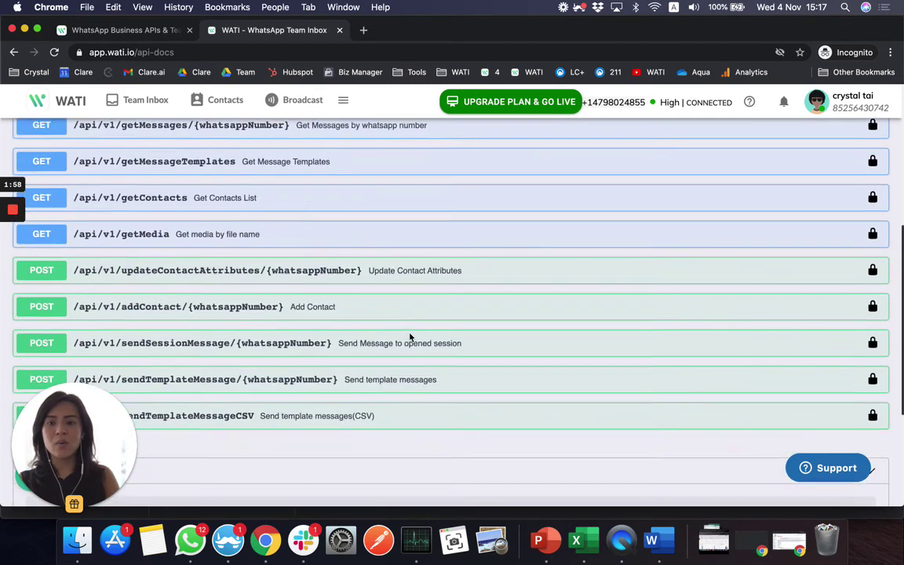
scroll(410, 337, up, 1)
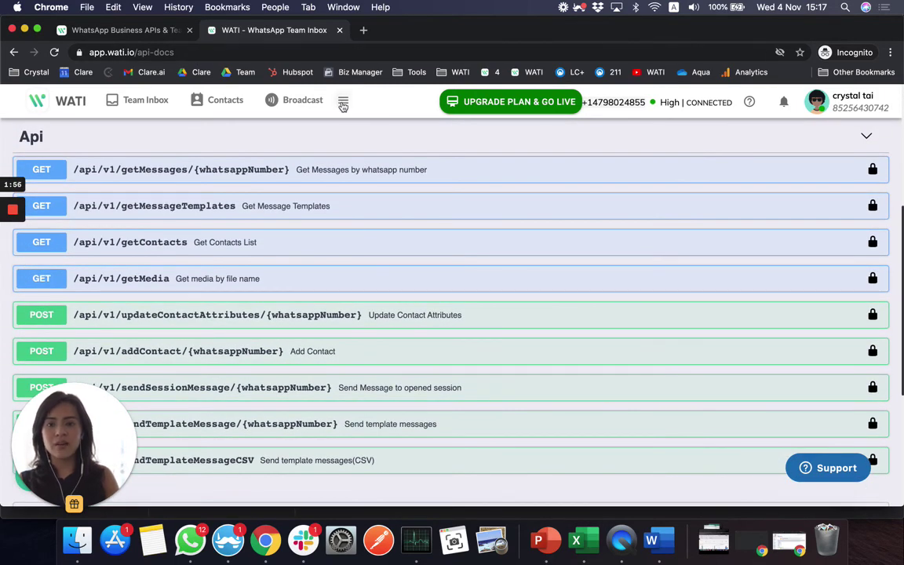